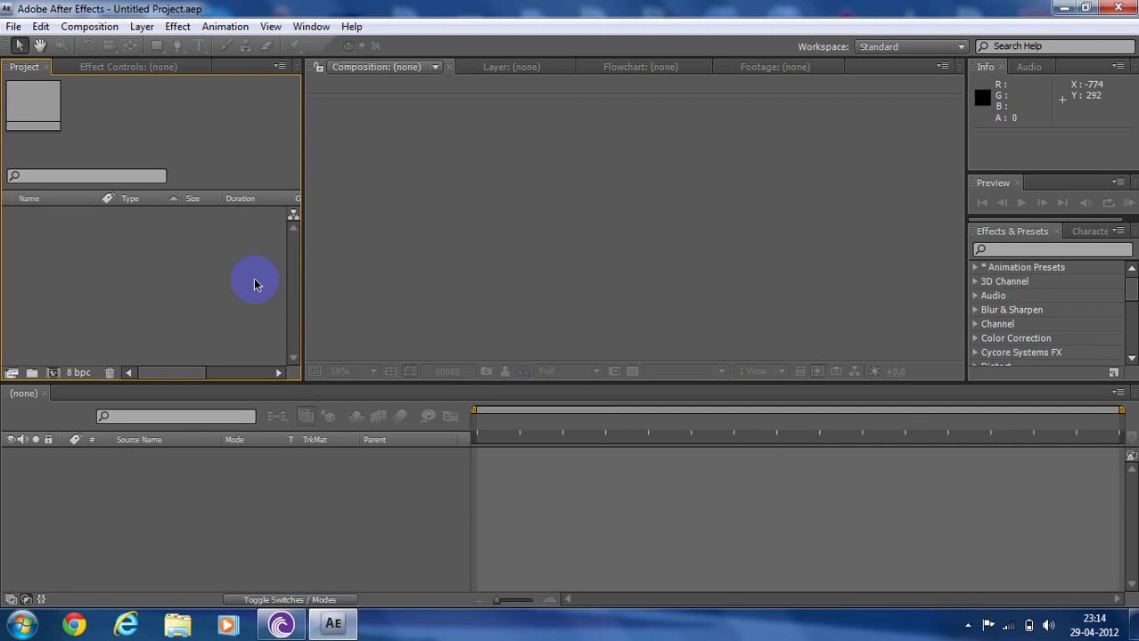
# - Import p1.avi and p2.avi from the Desktop into the project as multiple files
pyautogui.rightClick(191, 289)
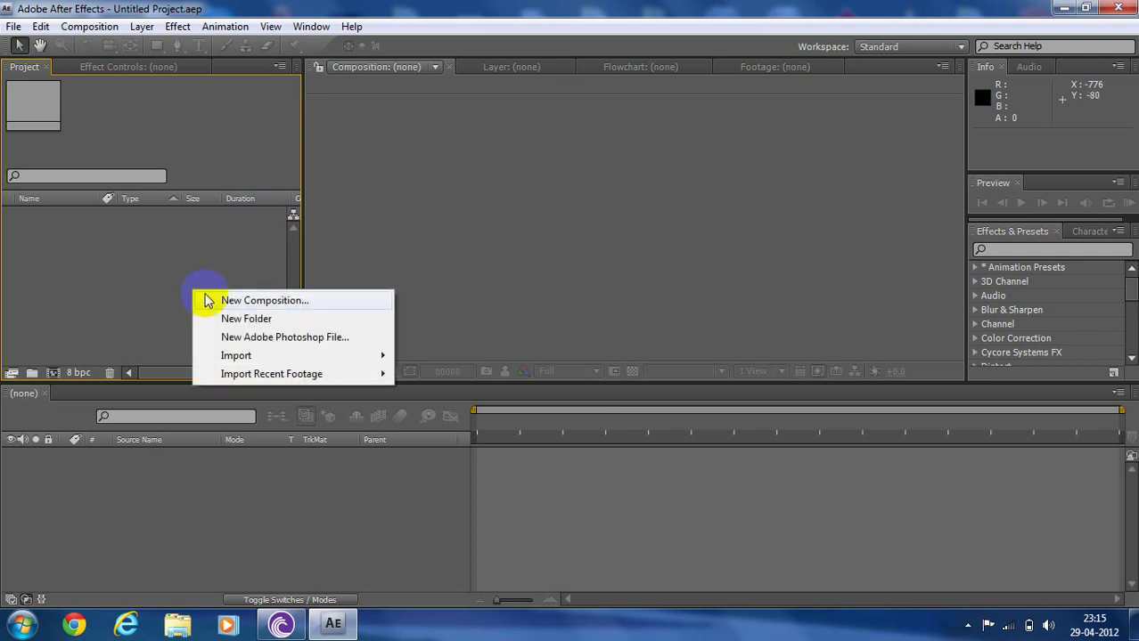
pyautogui.moveTo(378, 359)
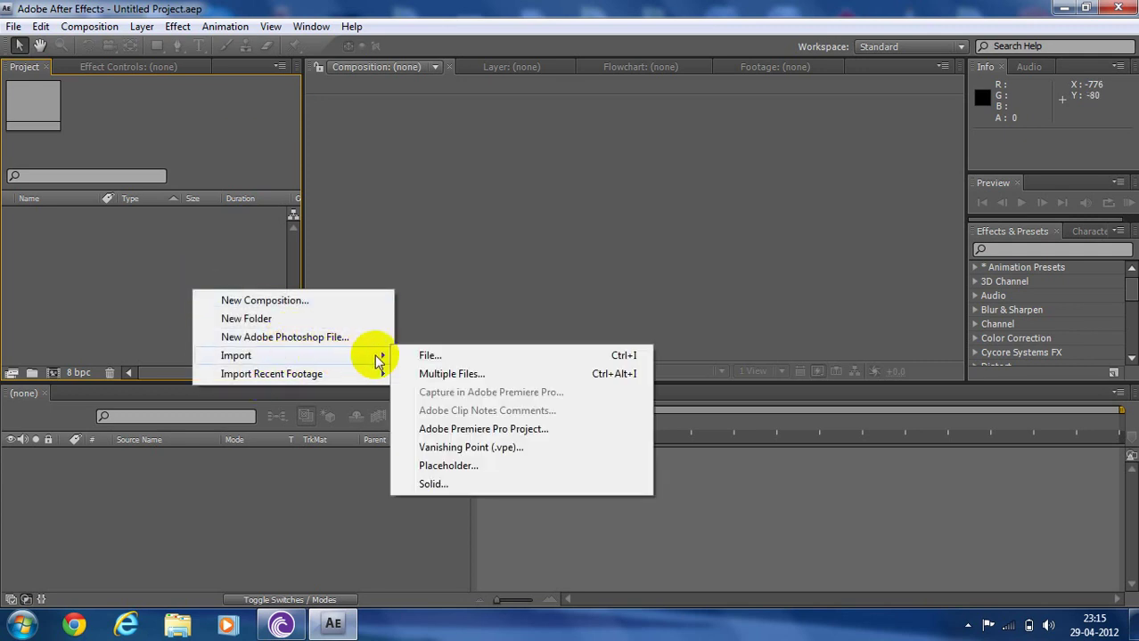
pyautogui.click(448, 375)
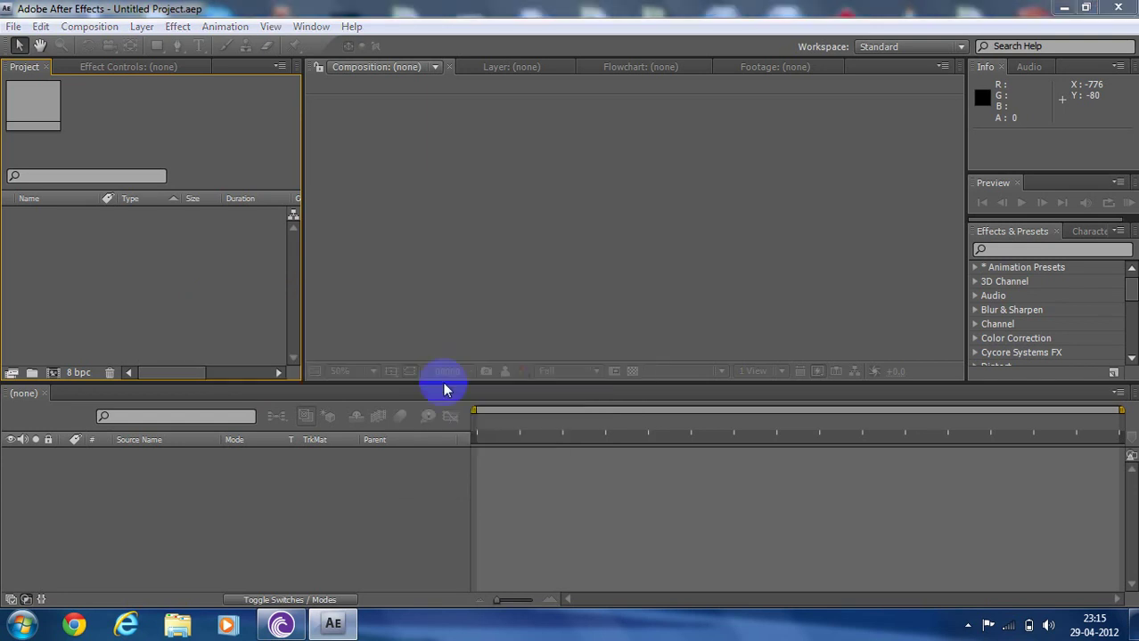
pyautogui.write('p')
pyautogui.press('Down')
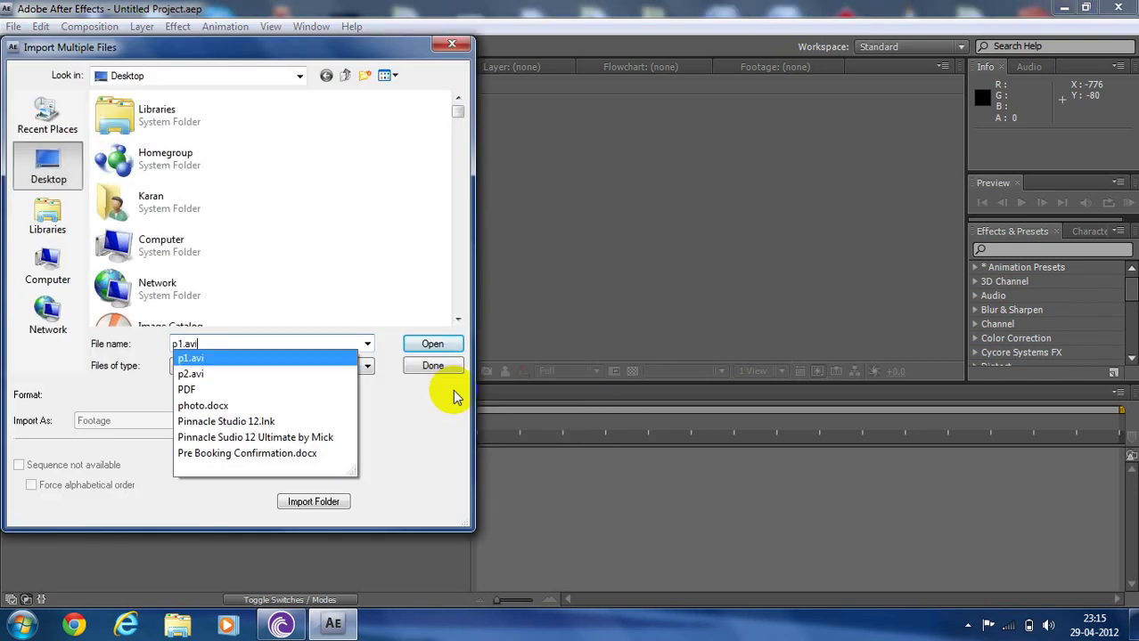
pyautogui.press('Return')
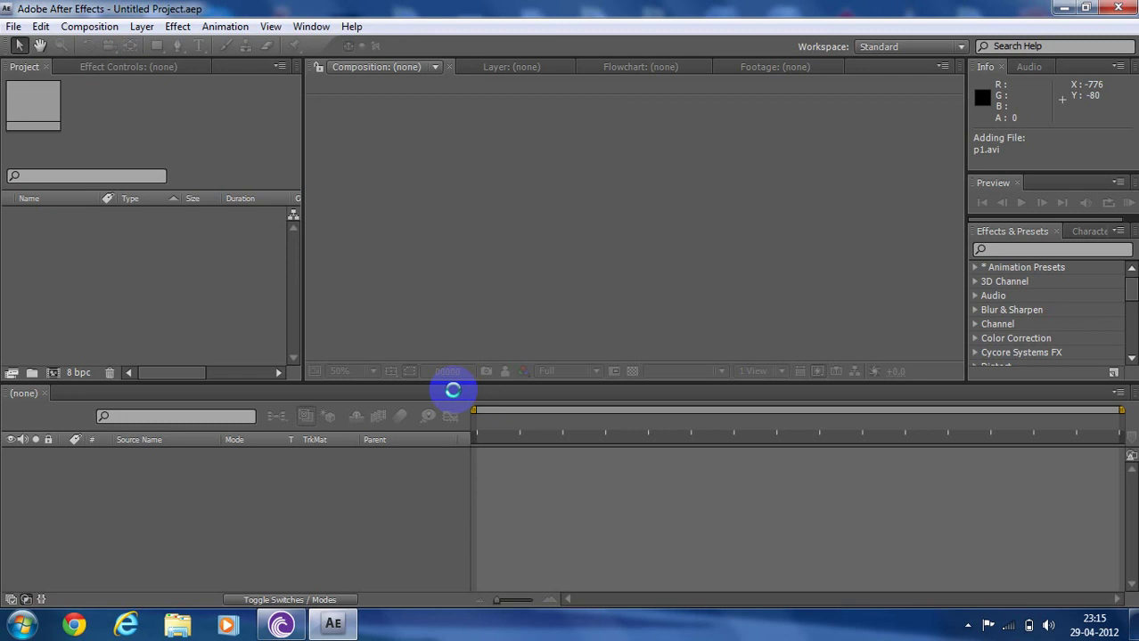
pyautogui.write('P')
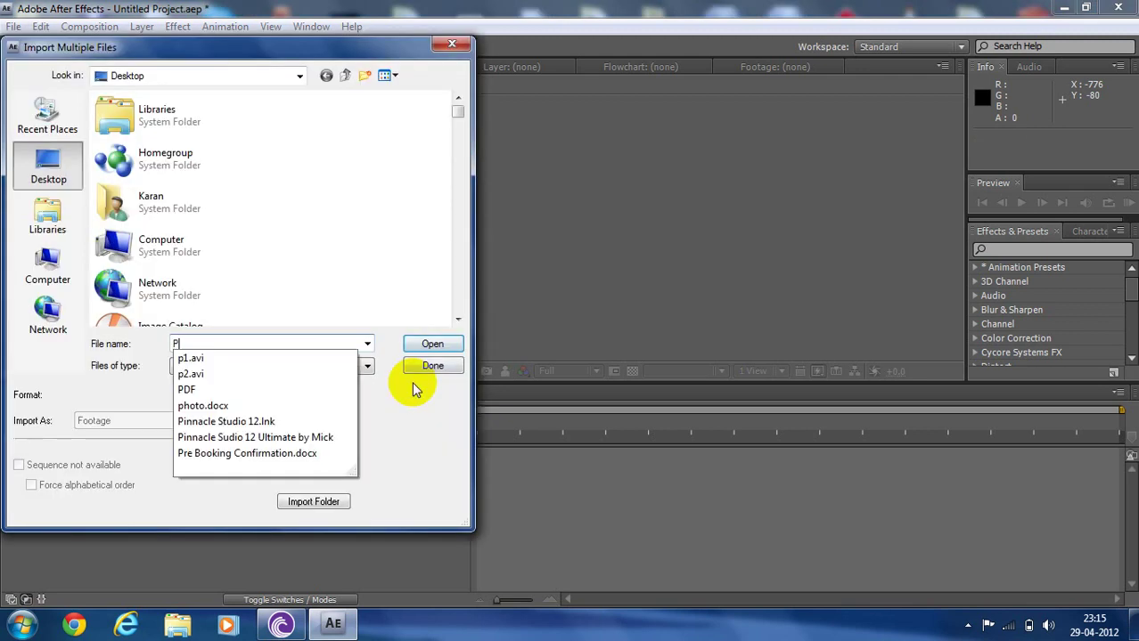
pyautogui.press('Down')
pyautogui.press('Down')
pyautogui.press('Return')
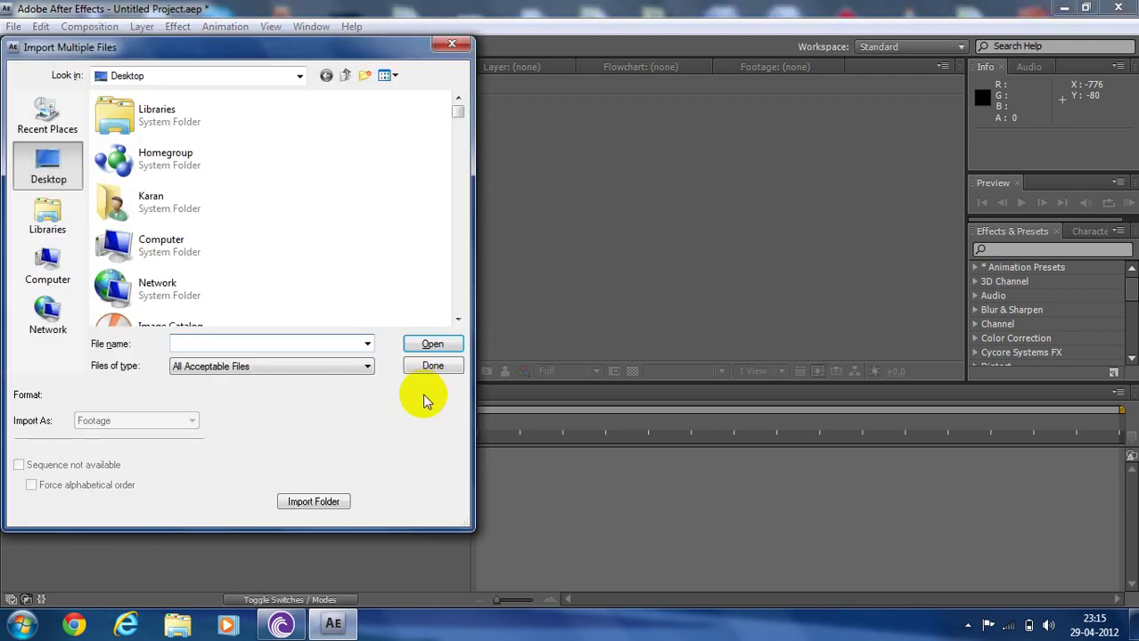
pyautogui.click(434, 368)
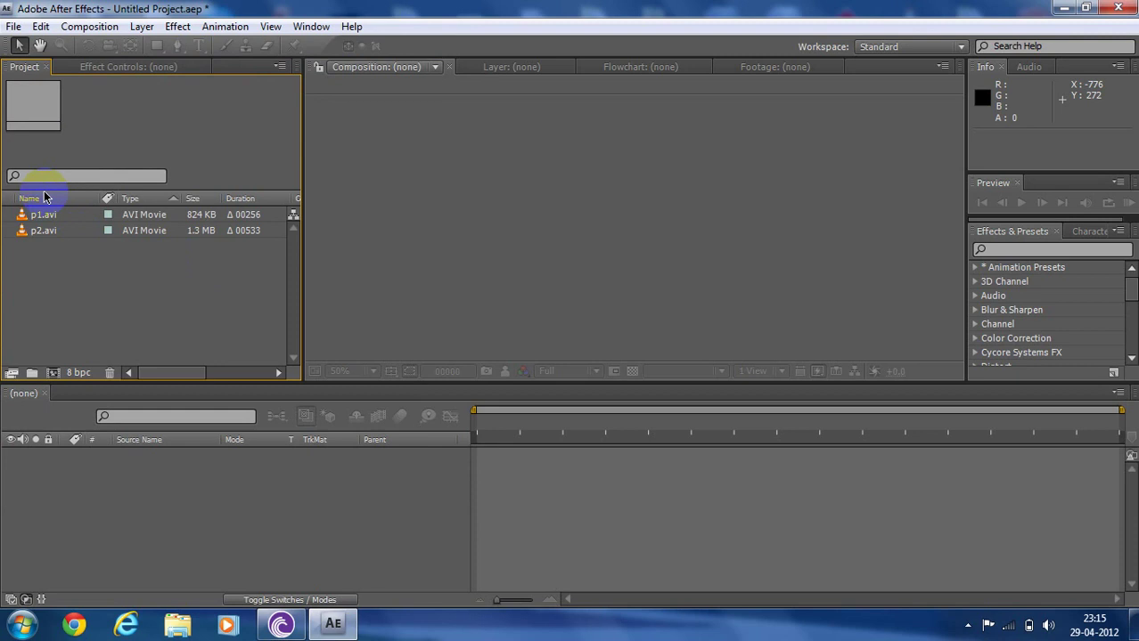
# - Create composition p1 from p1.avi, add p2.avi as layer 2, and reposition p1.avi
pyautogui.moveTo(44, 217); pyautogui.dragTo(106, 535)
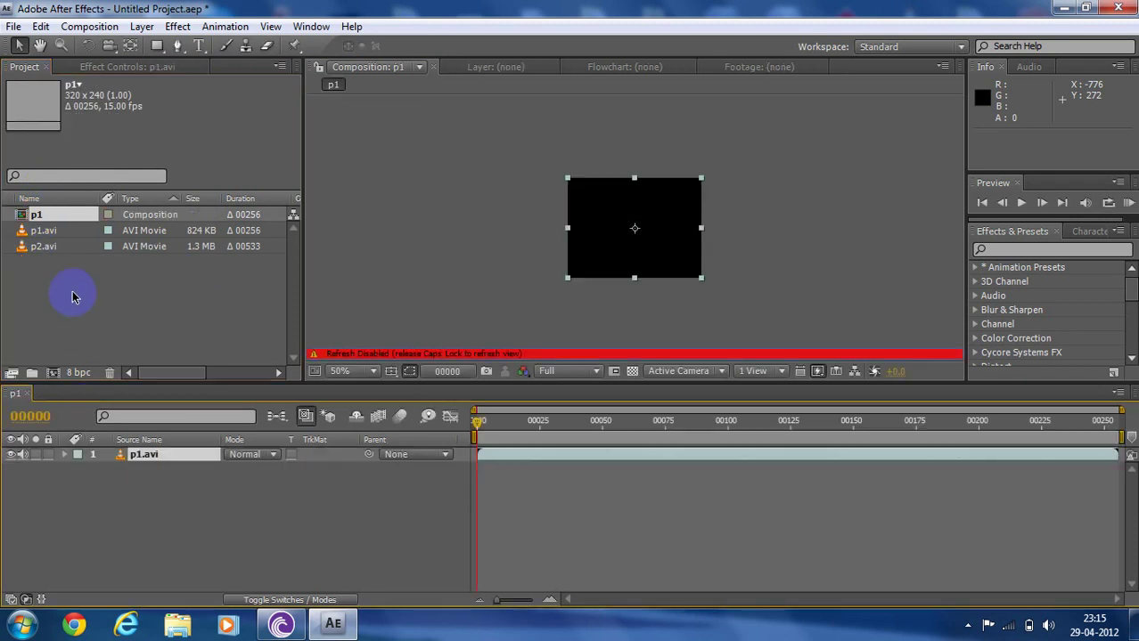
pyautogui.moveTo(56, 247); pyautogui.dragTo(73, 483)
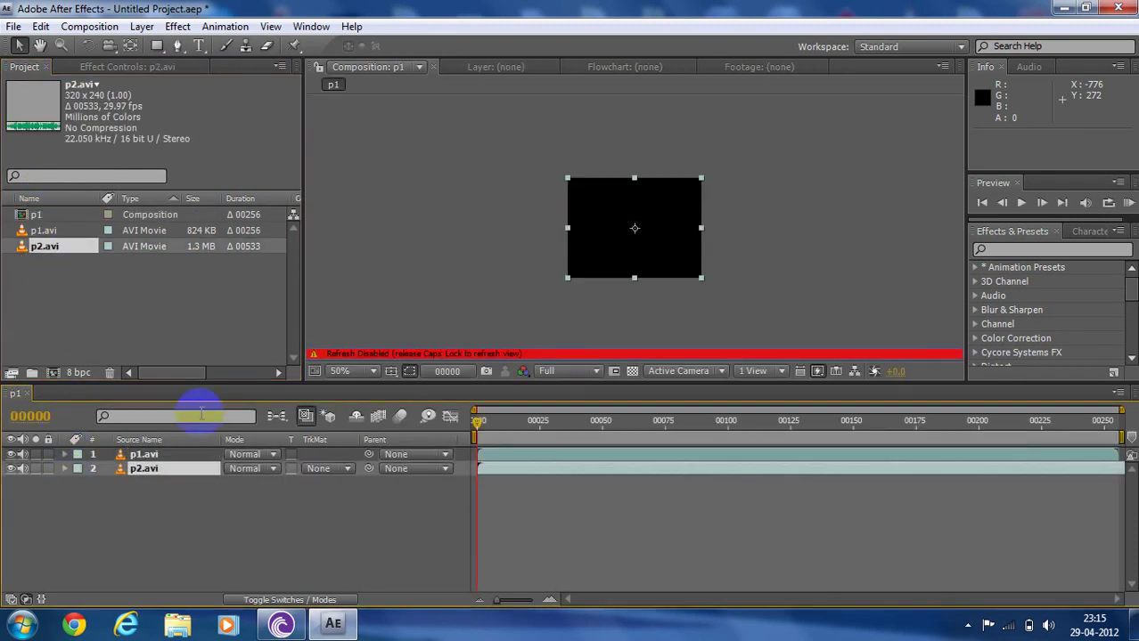
pyautogui.click(183, 456)
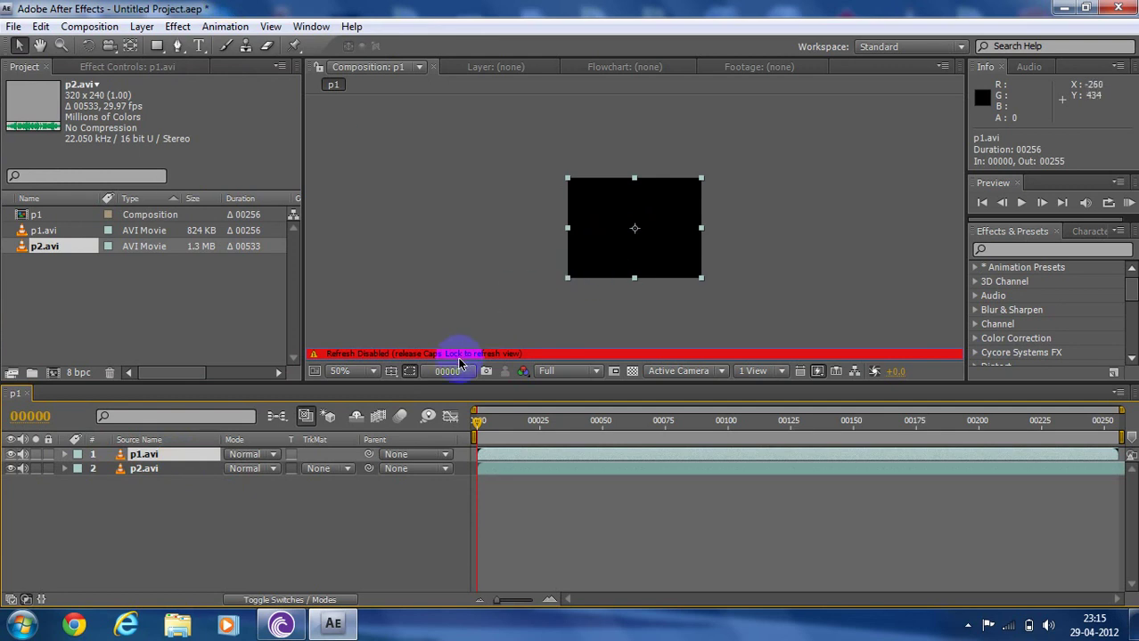
pyautogui.press('capslock')
pyautogui.moveTo(653, 242); pyautogui.dragTo(422, 284)
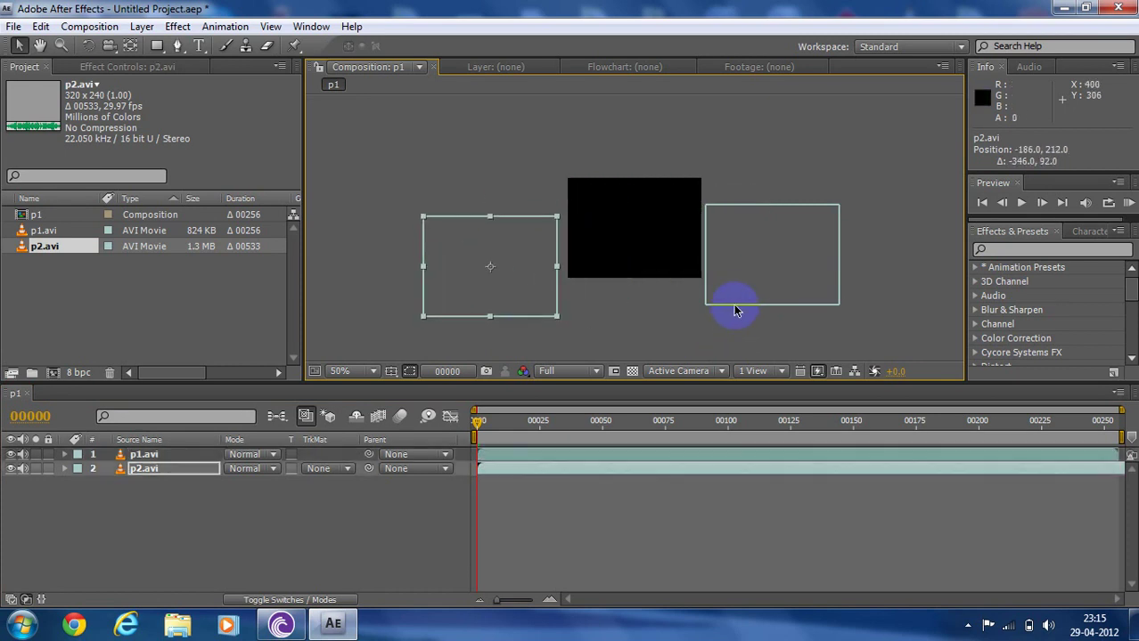
pyautogui.moveTo(735, 308); pyautogui.dragTo(624, 266)
pyautogui.moveTo(591, 204); pyautogui.dragTo(593, 205)
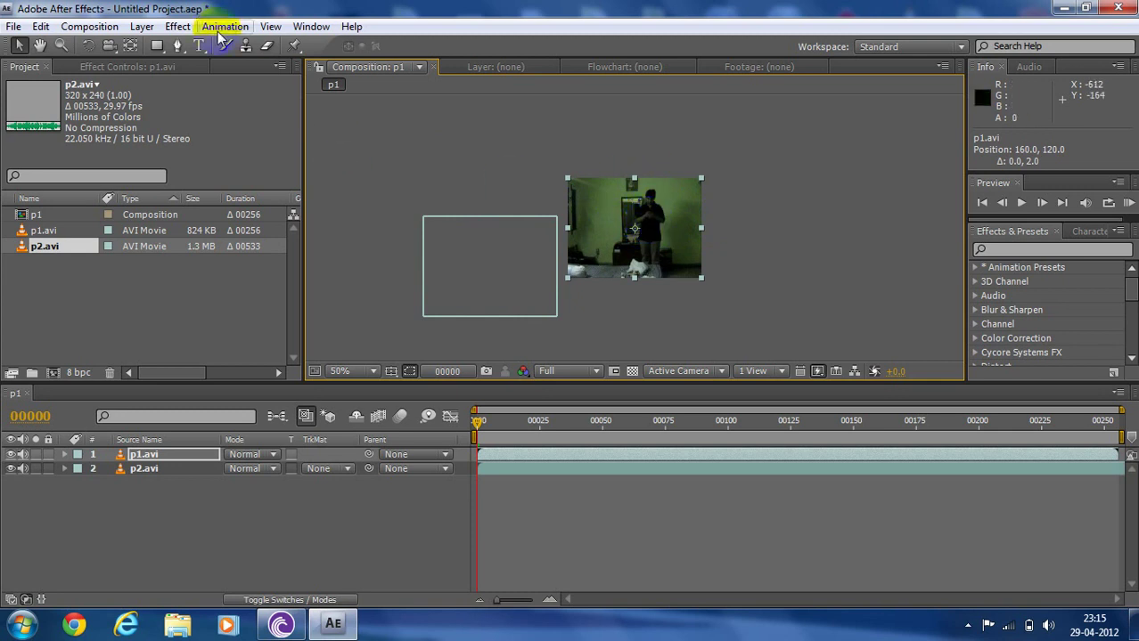
# - Draw a closed four-point Pen mask around the left portion of p1.avi
pyautogui.click(177, 45)
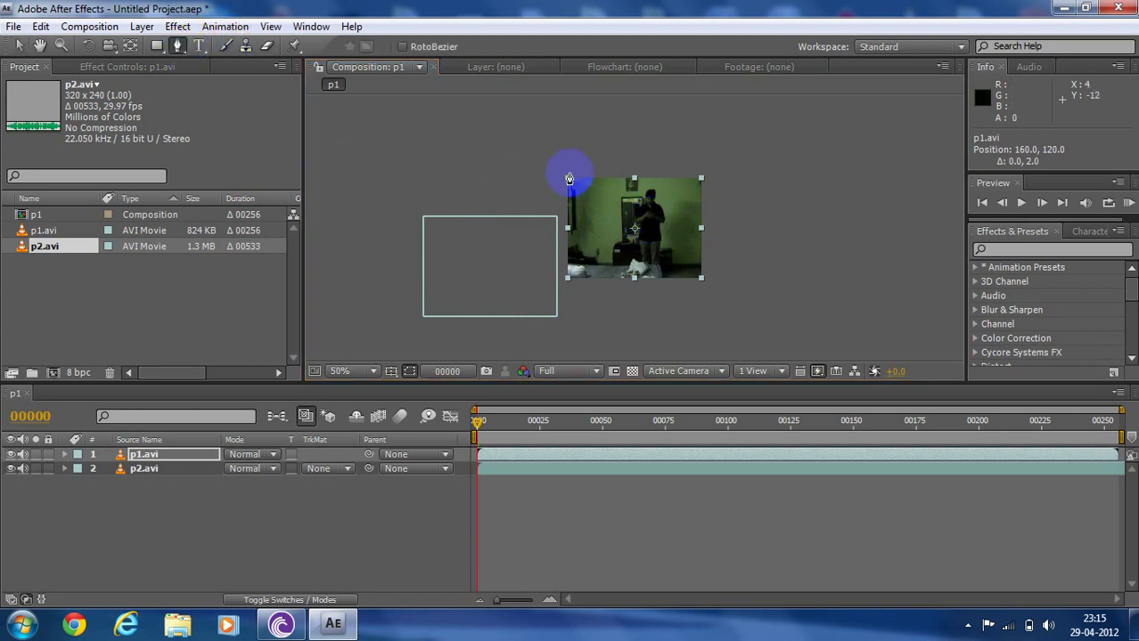
pyautogui.click(625, 175)
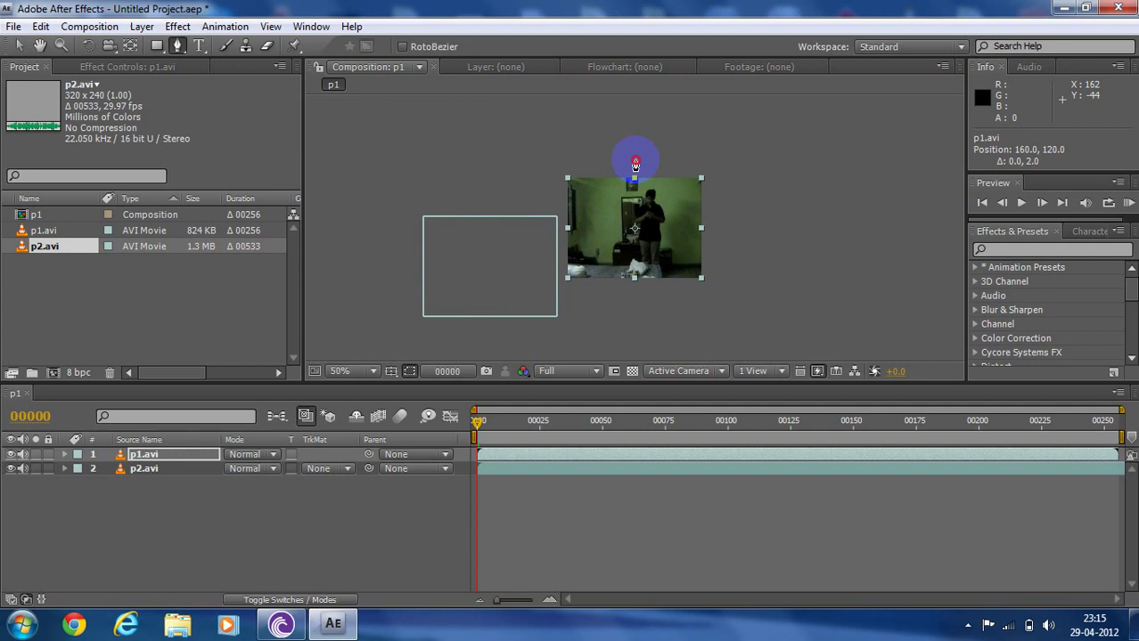
pyautogui.click(634, 161)
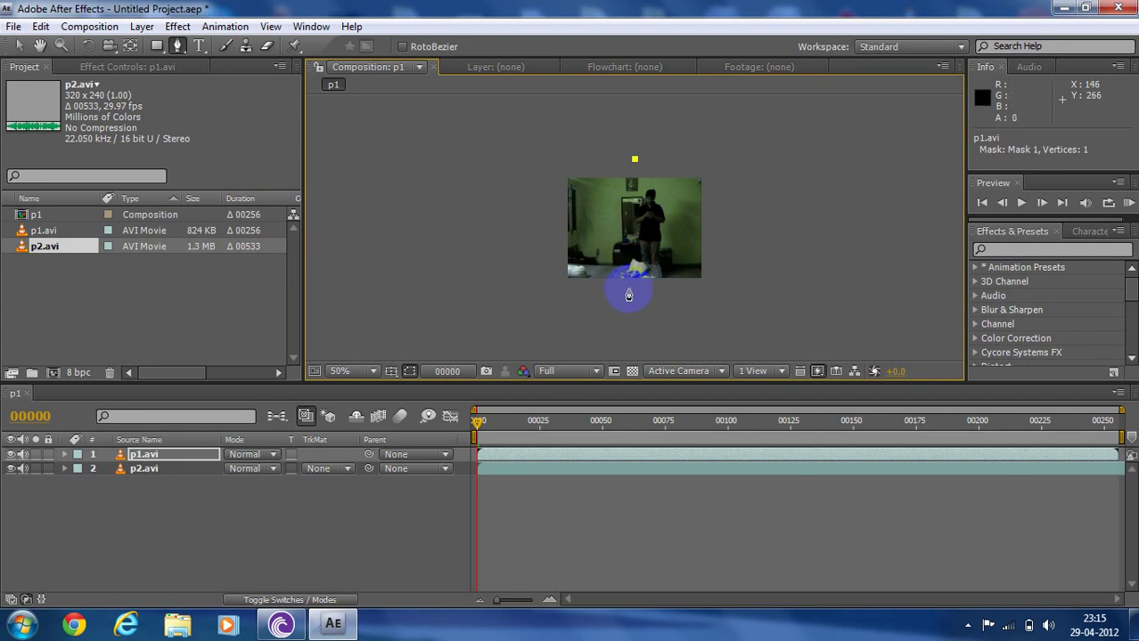
pyautogui.click(628, 287)
pyautogui.click(527, 299)
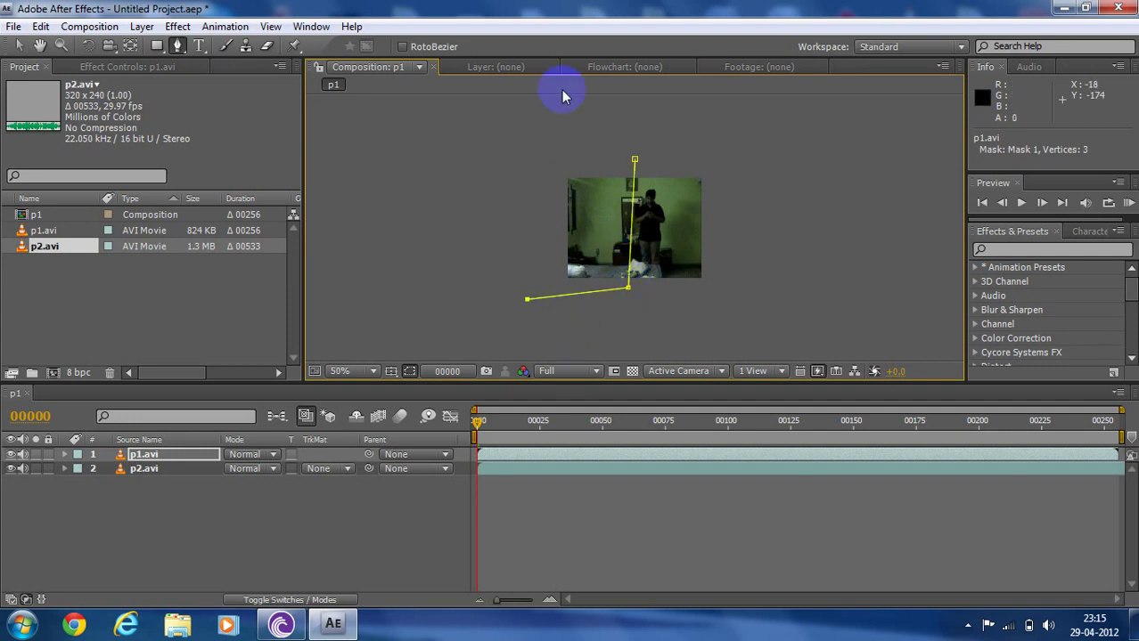
pyautogui.click(523, 142)
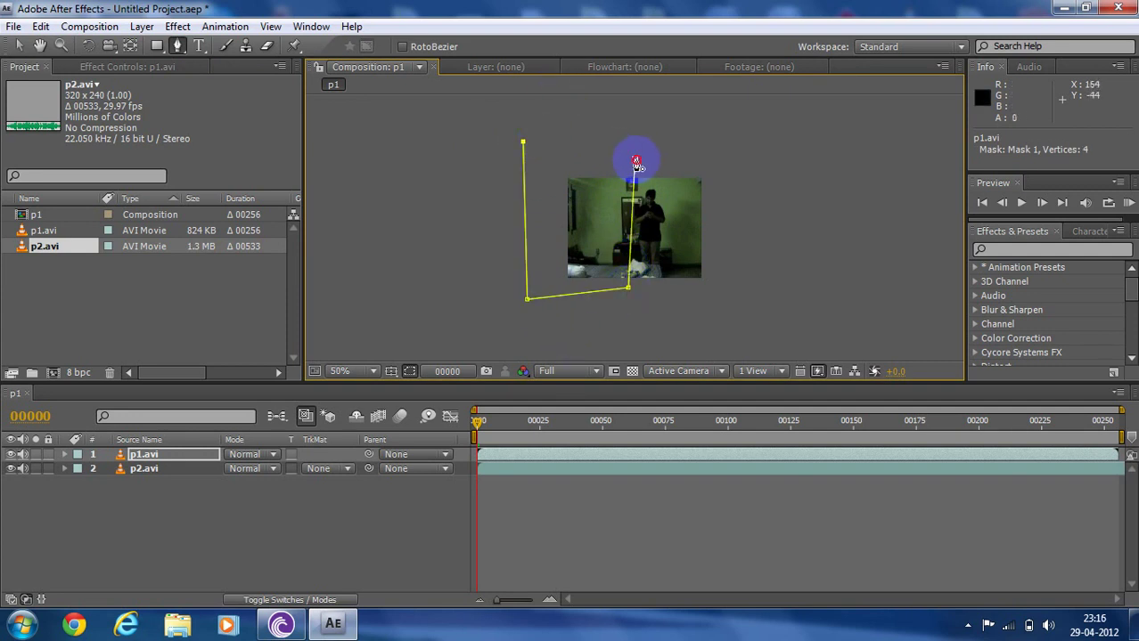
pyautogui.click(635, 163)
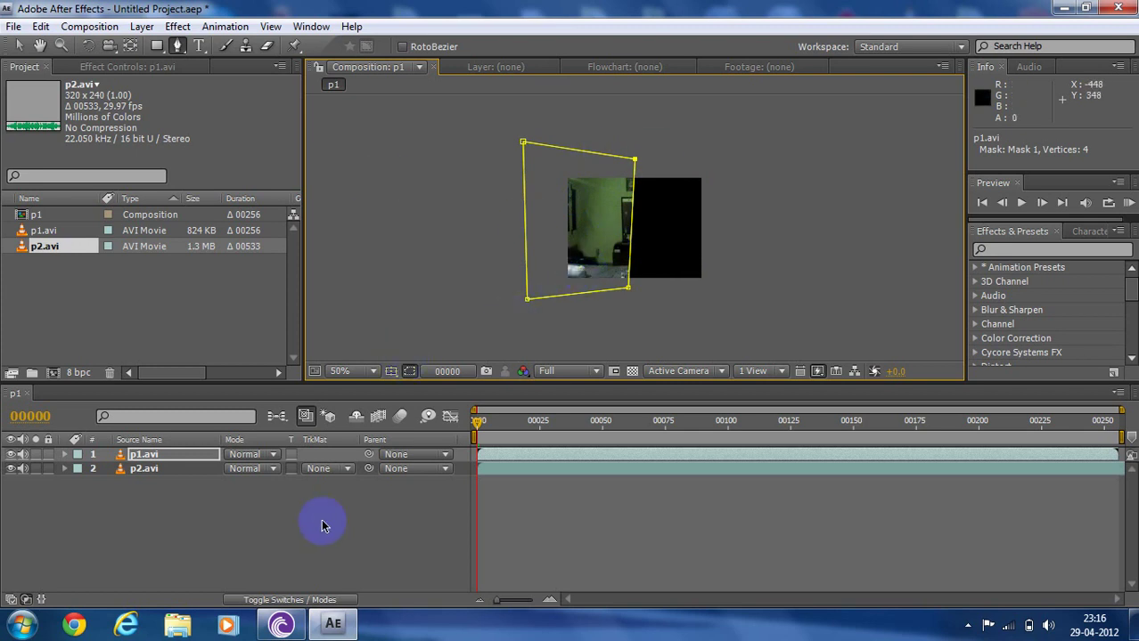
# - Change p1.avi's Mask 1 mode from Add to Subtract
pyautogui.click(66, 456)
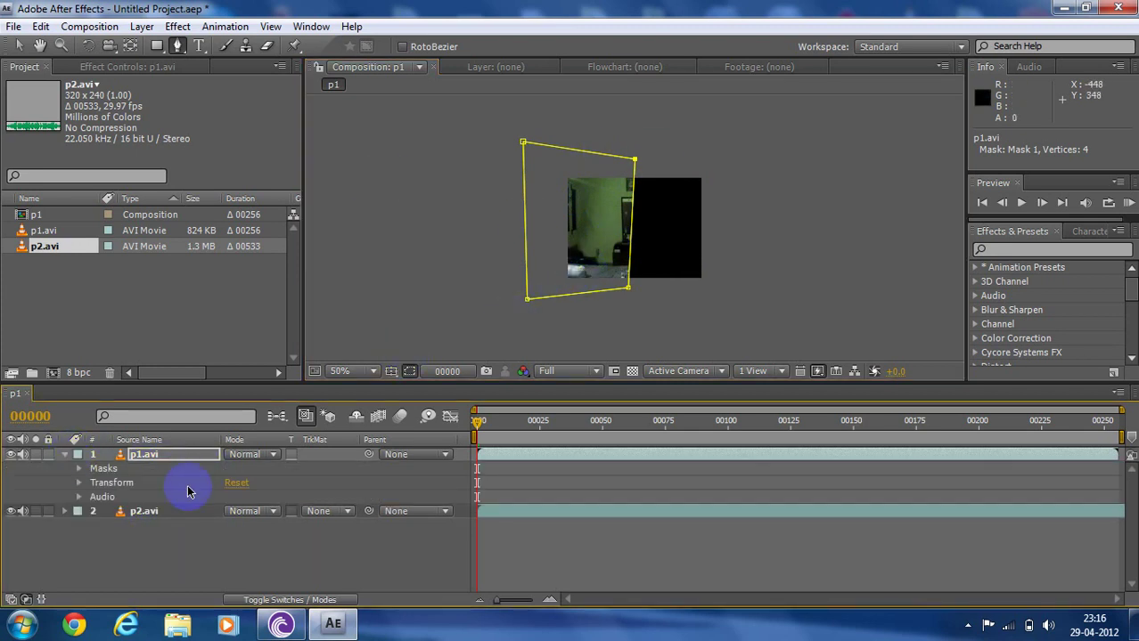
pyautogui.click(79, 469)
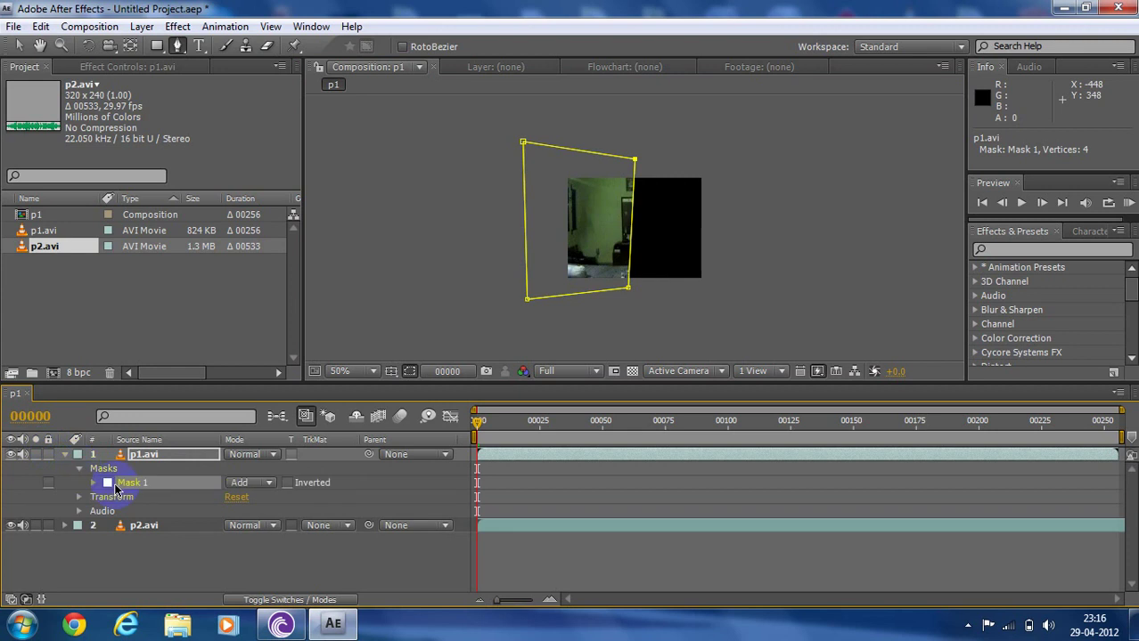
pyautogui.click(239, 482)
pyautogui.click(265, 501)
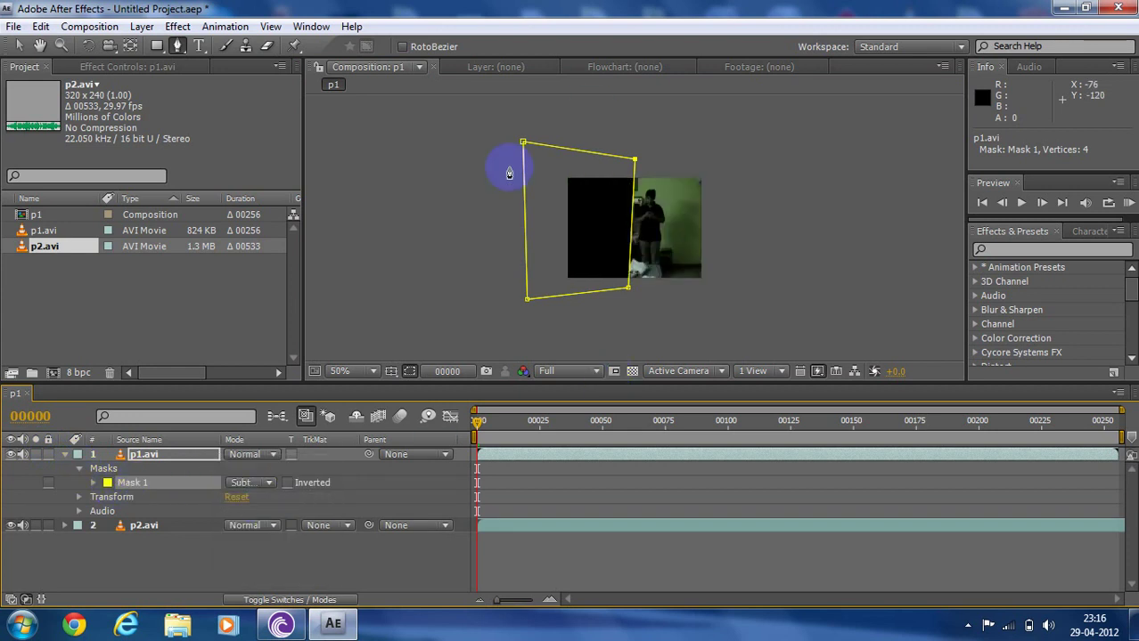
# - Shift the layer slightly in the composition and select p2.avi
pyautogui.click(25, 49)
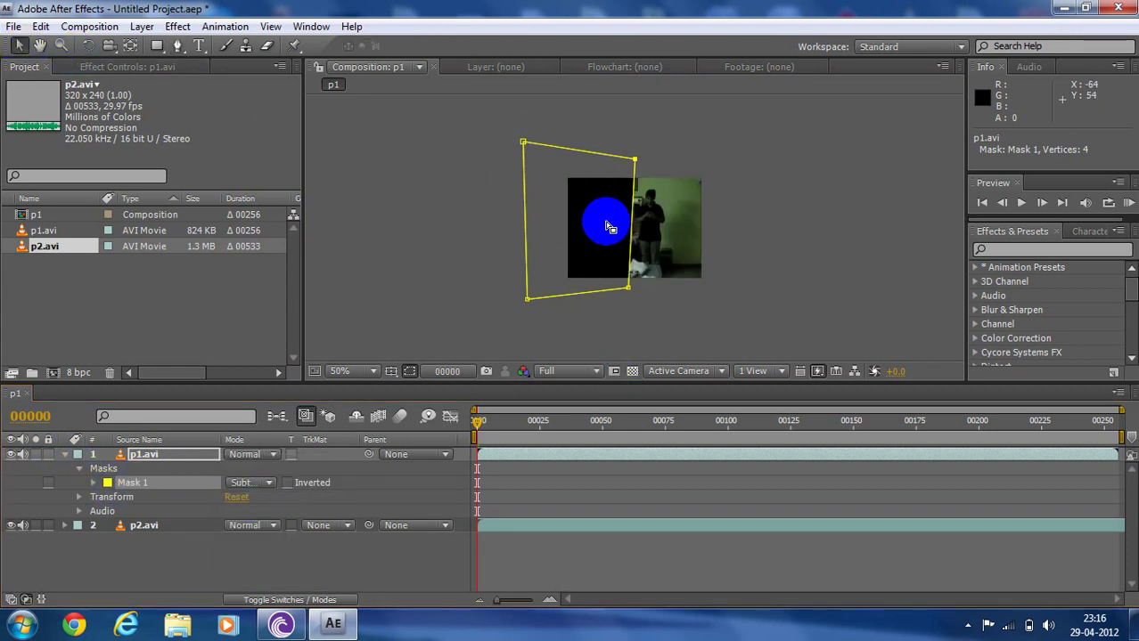
pyautogui.moveTo(602, 224)
pyautogui.mouseDown()
pyautogui.moveTo(376, 167)
pyautogui.moveTo(471, 265)
pyautogui.moveTo(575, 247)
pyautogui.moveTo(617, 225)
pyautogui.mouseUp()
pyautogui.click(617, 224)
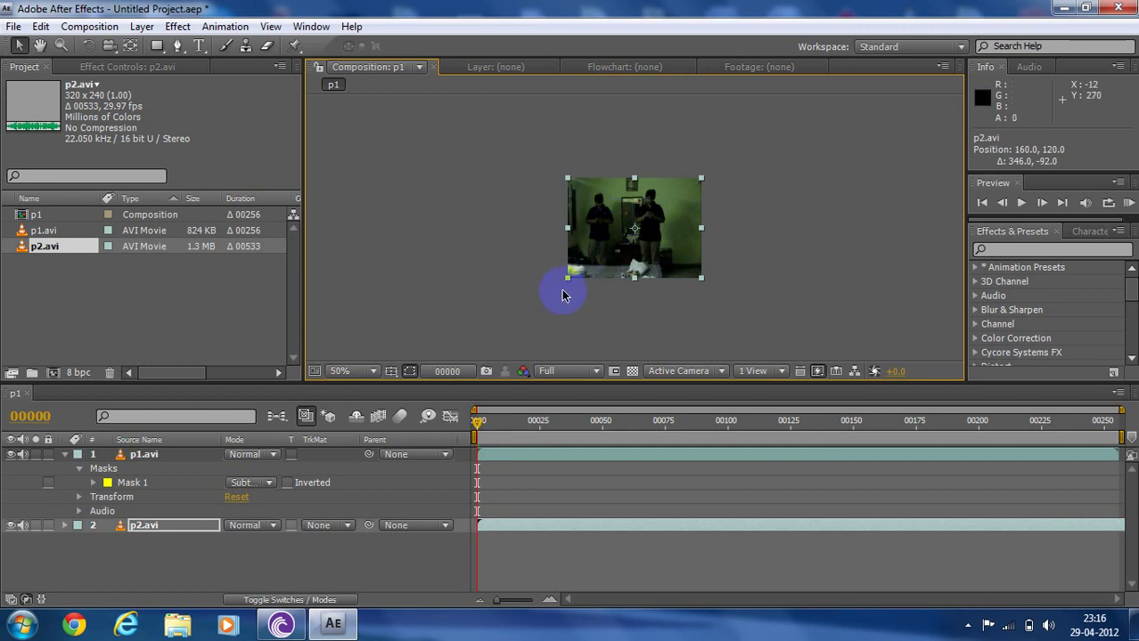
pyautogui.click(623, 246)
pyautogui.press('space')
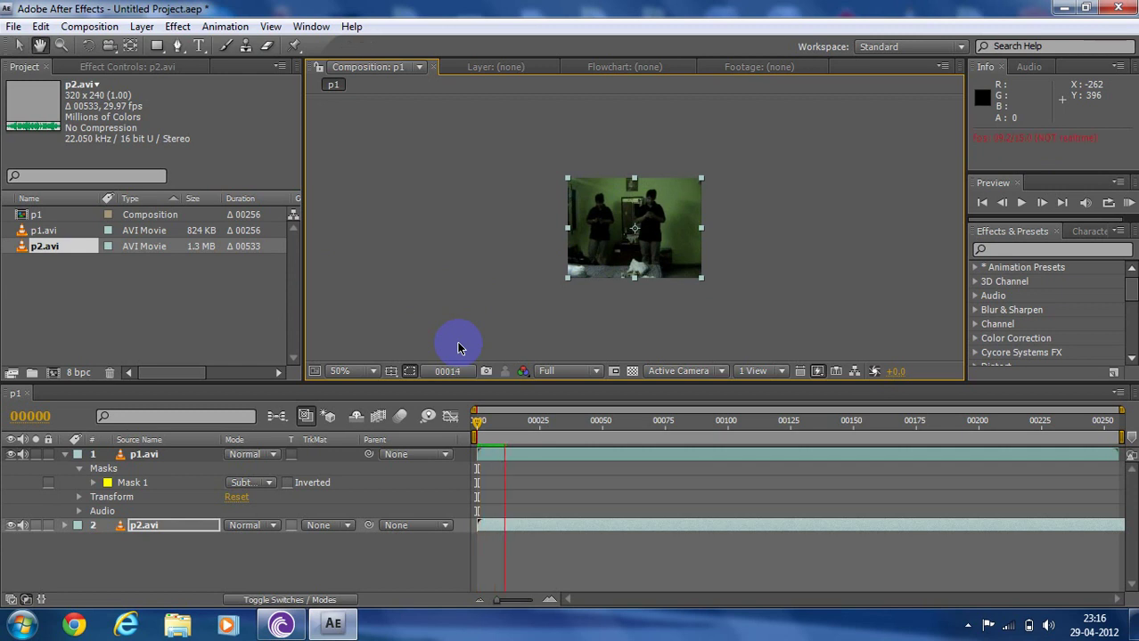
pyautogui.click(511, 434)
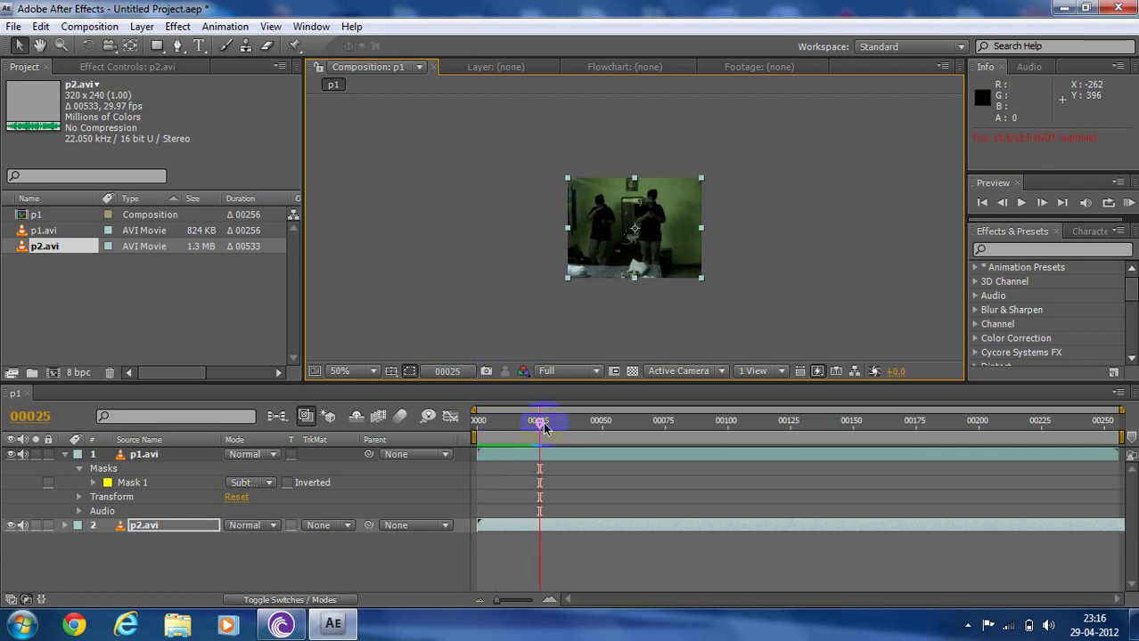
pyautogui.moveTo(541, 428); pyautogui.dragTo(736, 428)
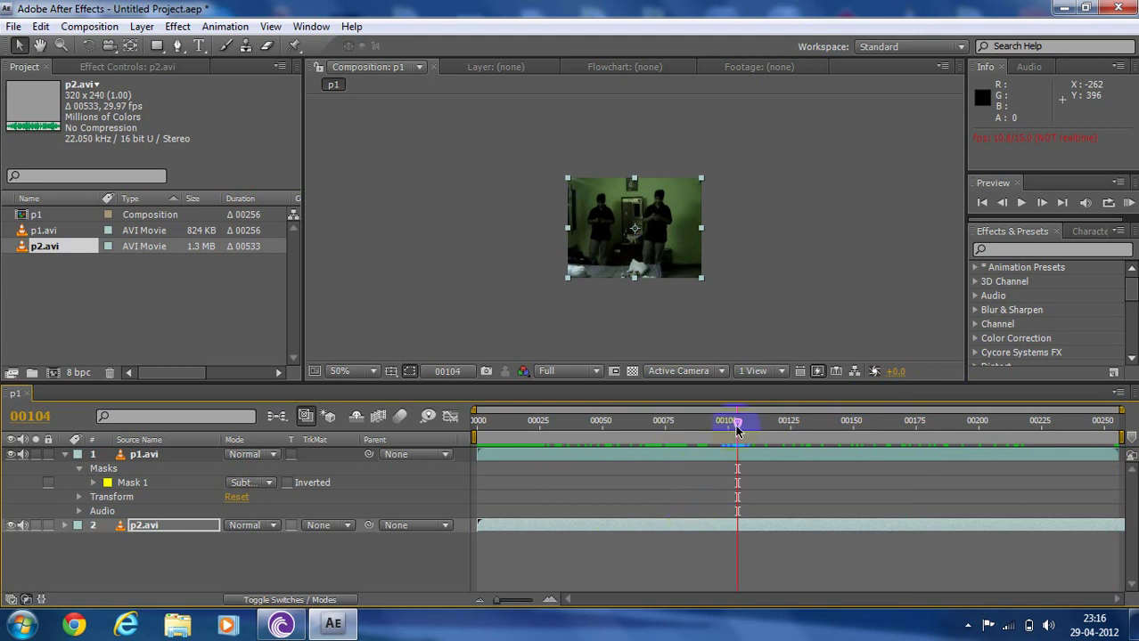
pyautogui.moveTo(736, 427); pyautogui.dragTo(723, 463)
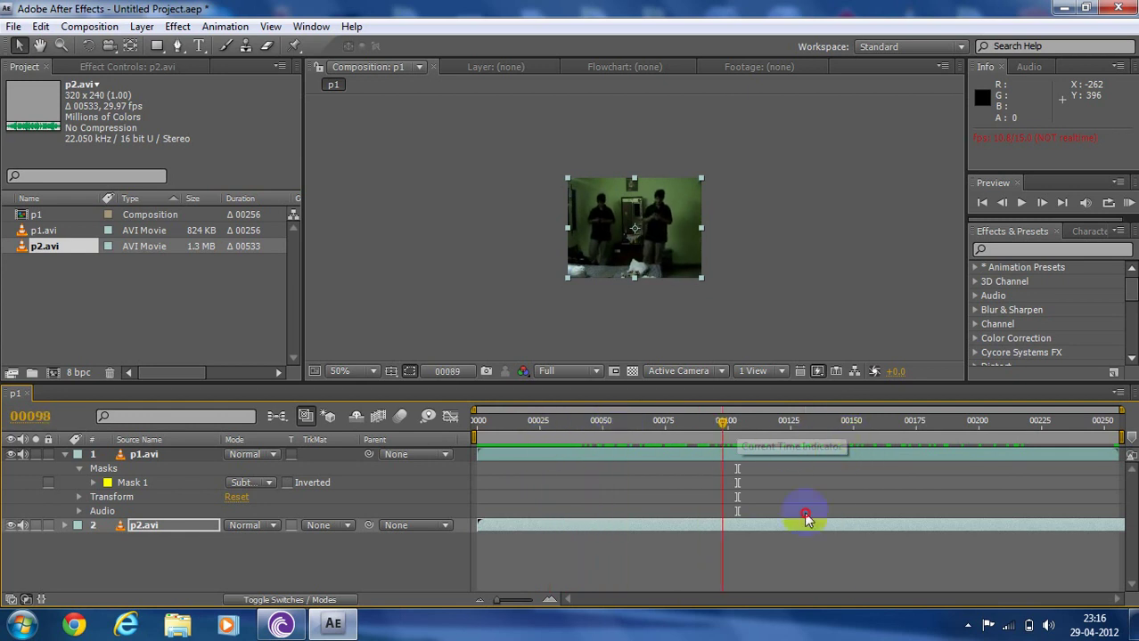
pyautogui.press('Home')
pyautogui.press('h')
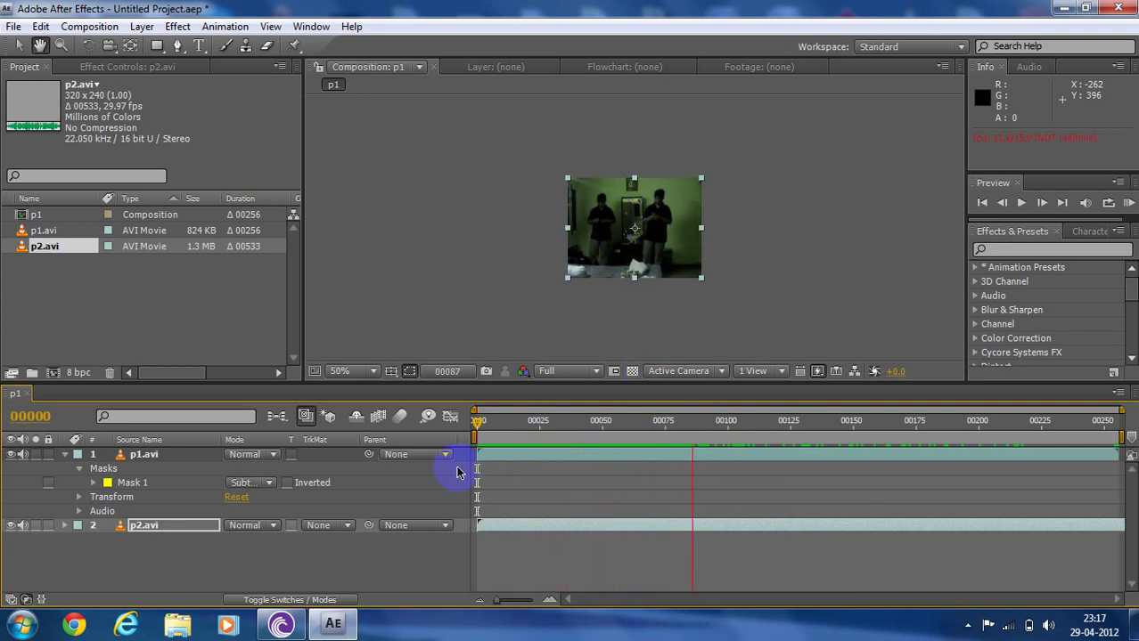
pyautogui.press('space')
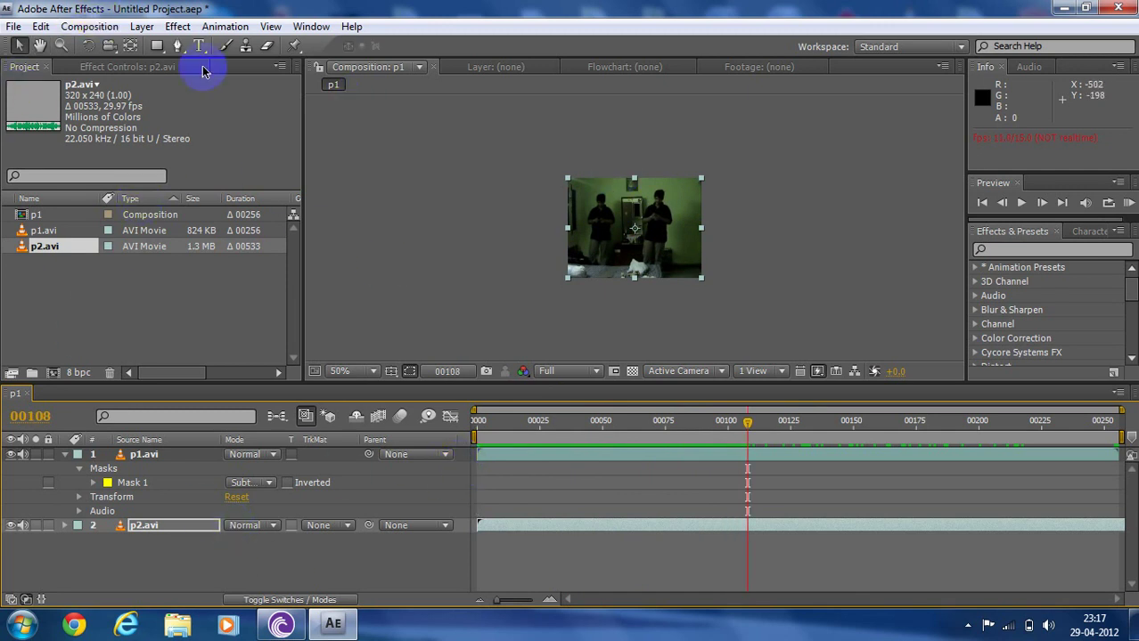
# - Export the composition as MPEG-4 from the File menu, dismissing the warning
pyautogui.click(13, 26)
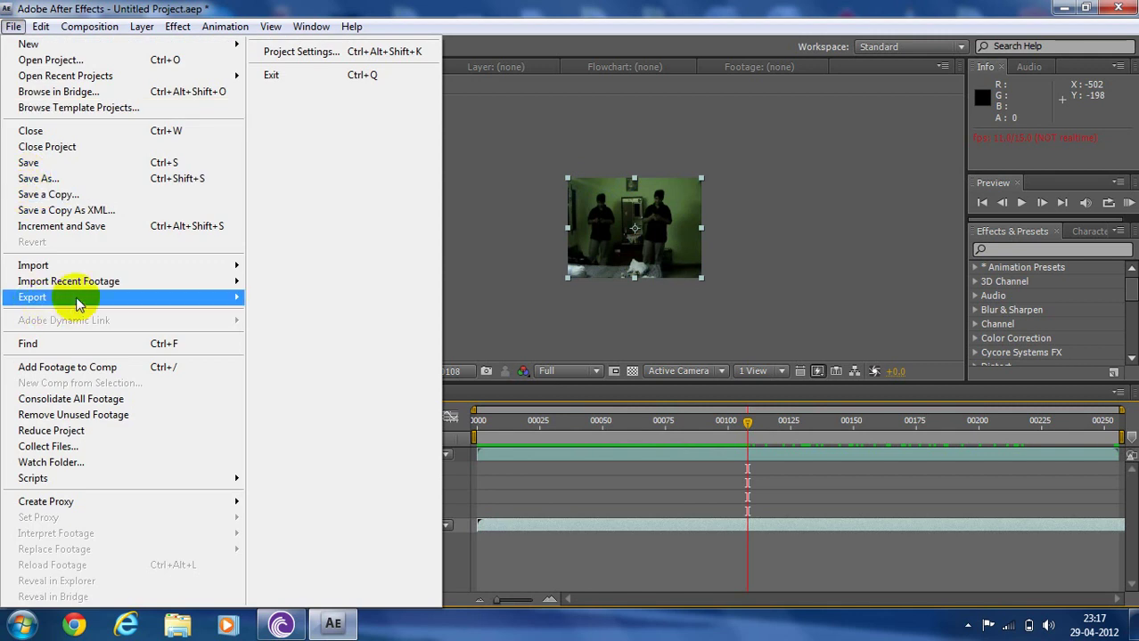
pyautogui.moveTo(76, 297)
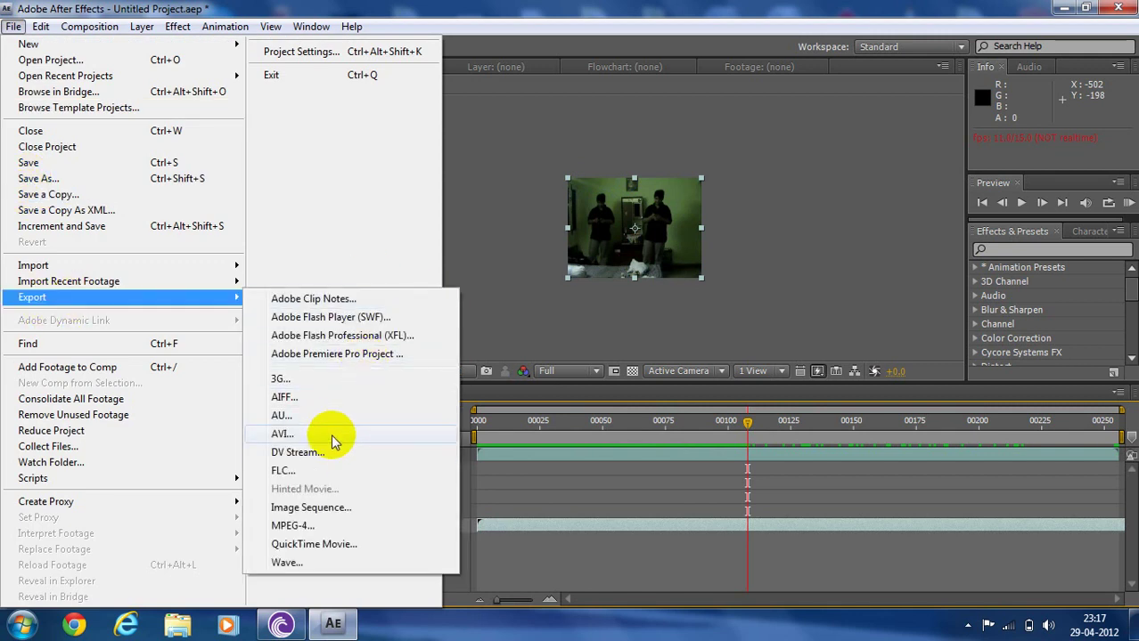
pyautogui.click(307, 527)
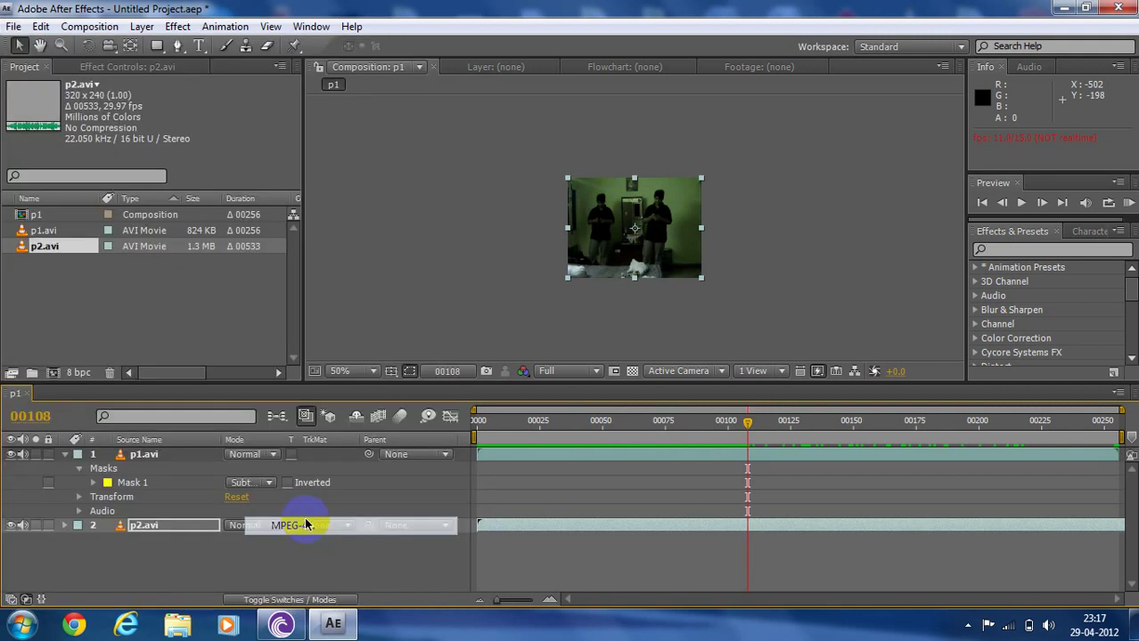
pyautogui.click(628, 280)
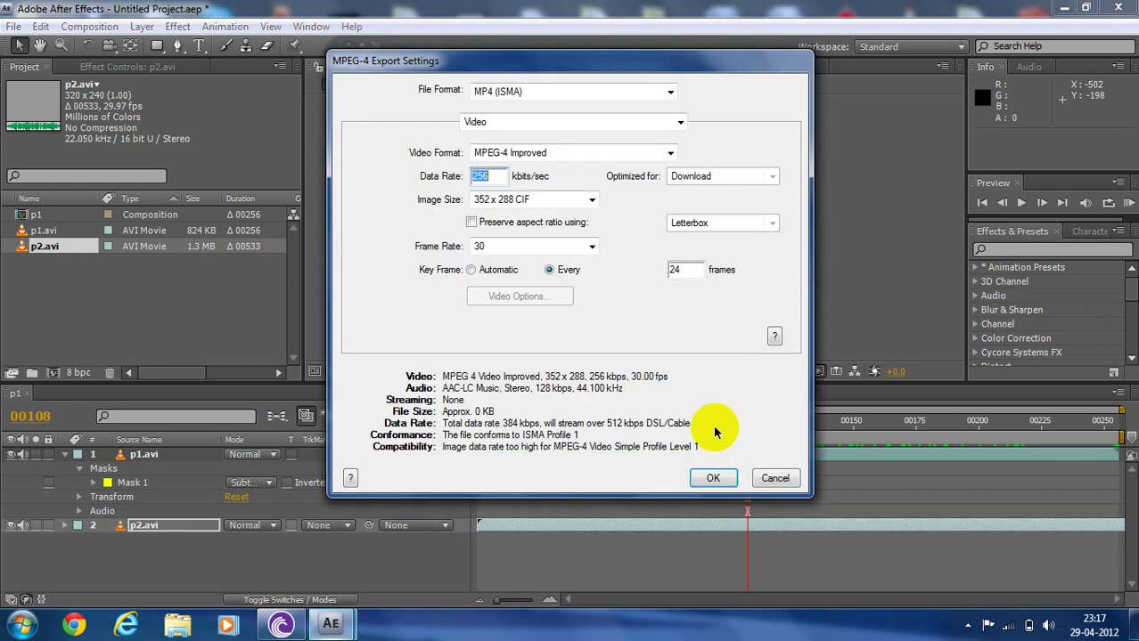
# - Accept the MP4 (ISMA) 352 x 288, 30 fps settings and name the file 'brothers'
pyautogui.click(708, 478)
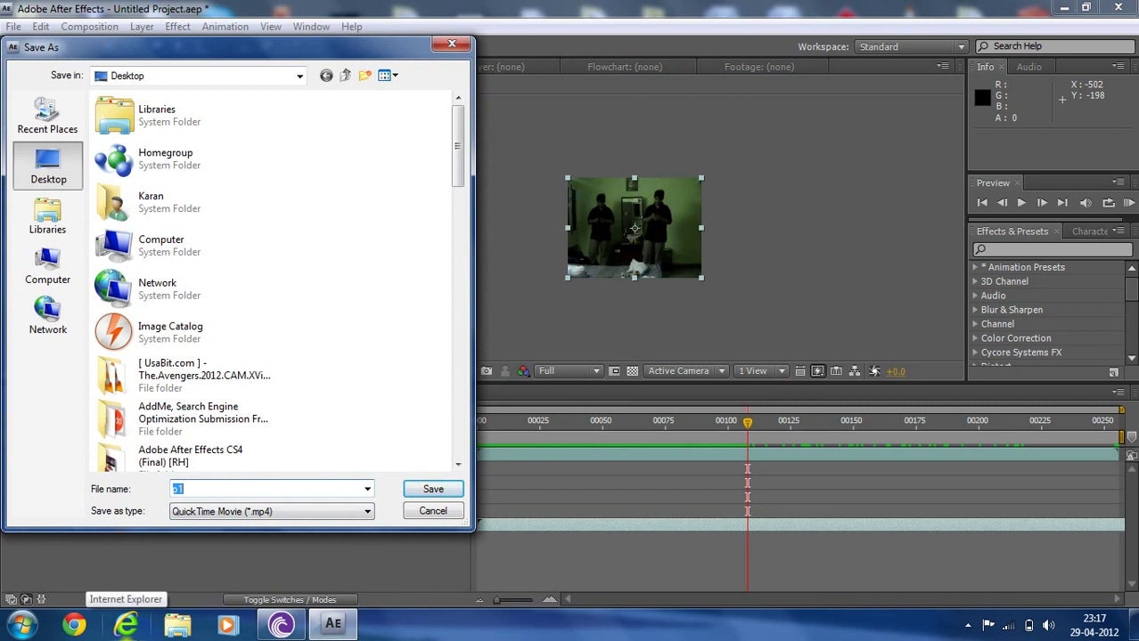
pyautogui.write('broth')
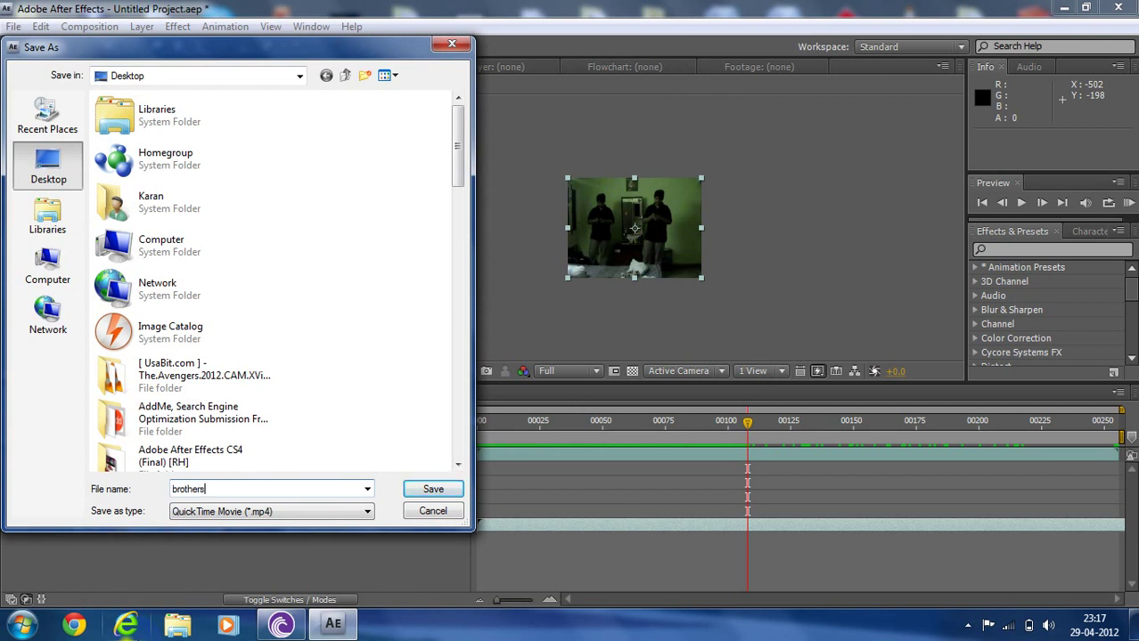
pyautogui.write('ers')
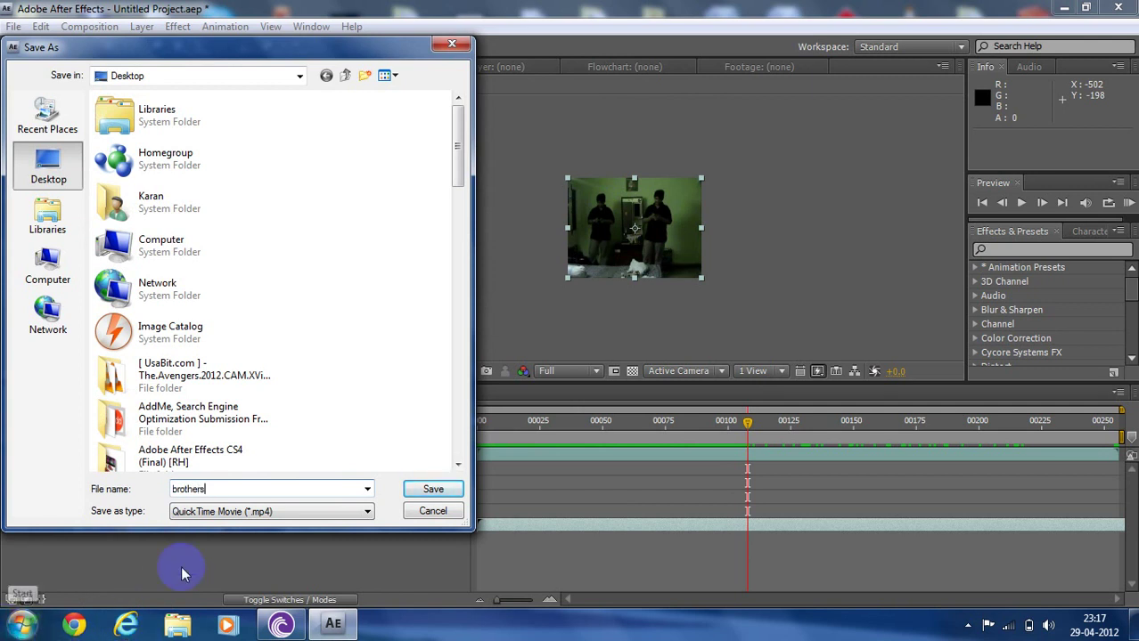
# - Save brothers.mp4 to the Desktop so the 256-frame export starts rendering
pyautogui.click(433, 490)
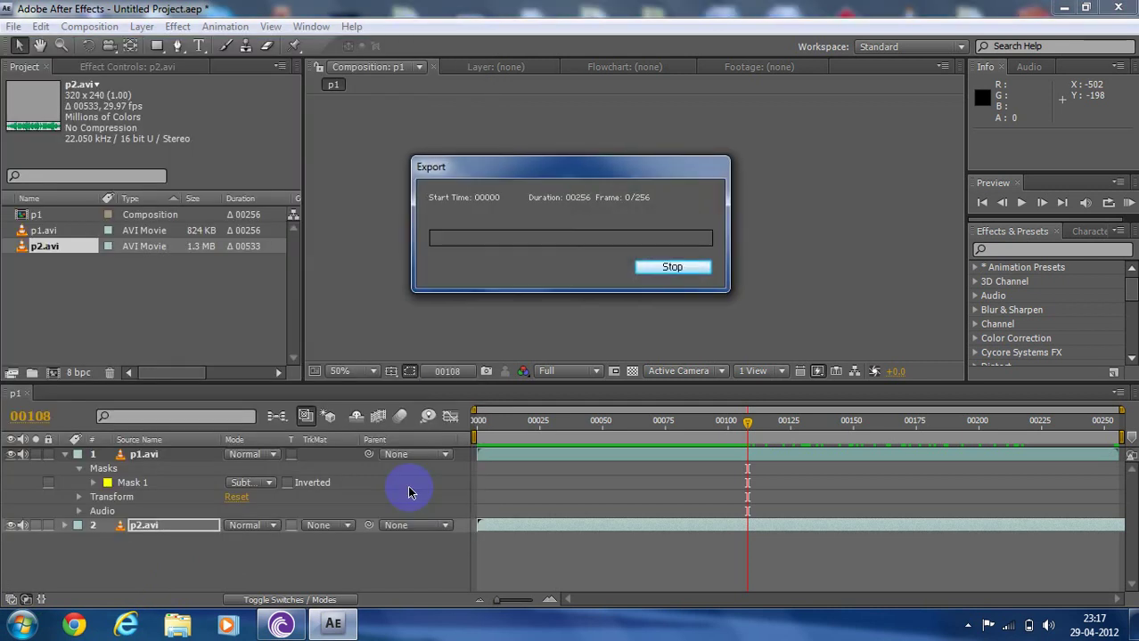